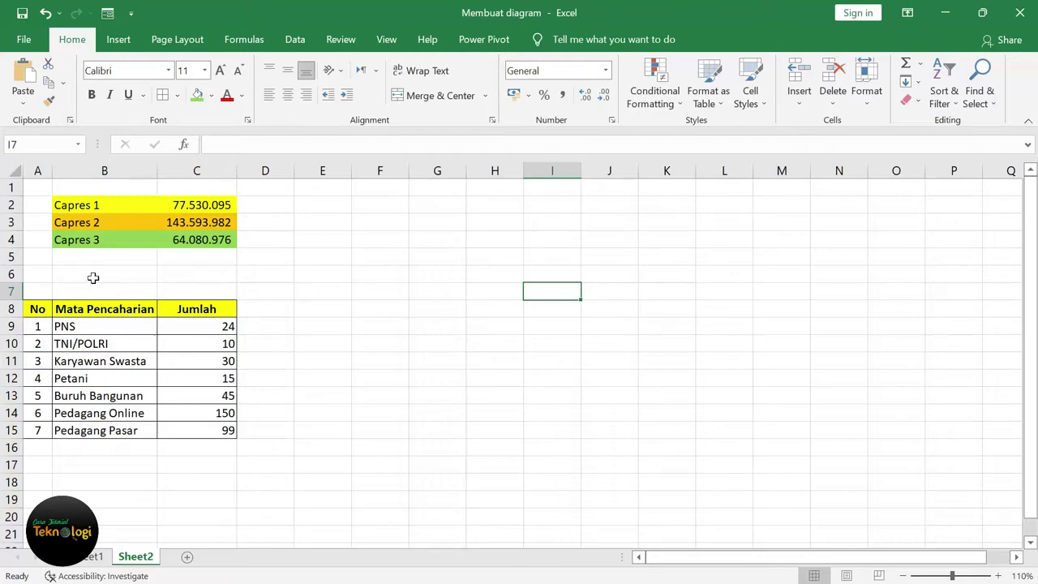
# - Select the Capres names and vote totals in B2:C4 and bring up the pie chart types
pyautogui.moveTo(93, 205)
pyautogui.mouseDown()
pyautogui.moveTo(208, 221)
pyautogui.moveTo(213, 238)
pyautogui.mouseUp()
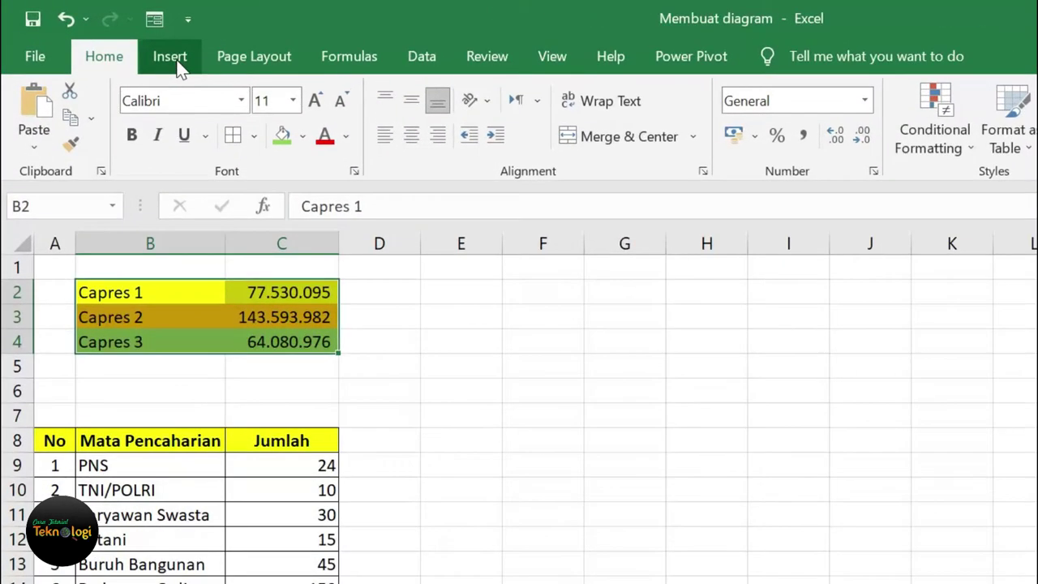
pyautogui.click(122, 42)
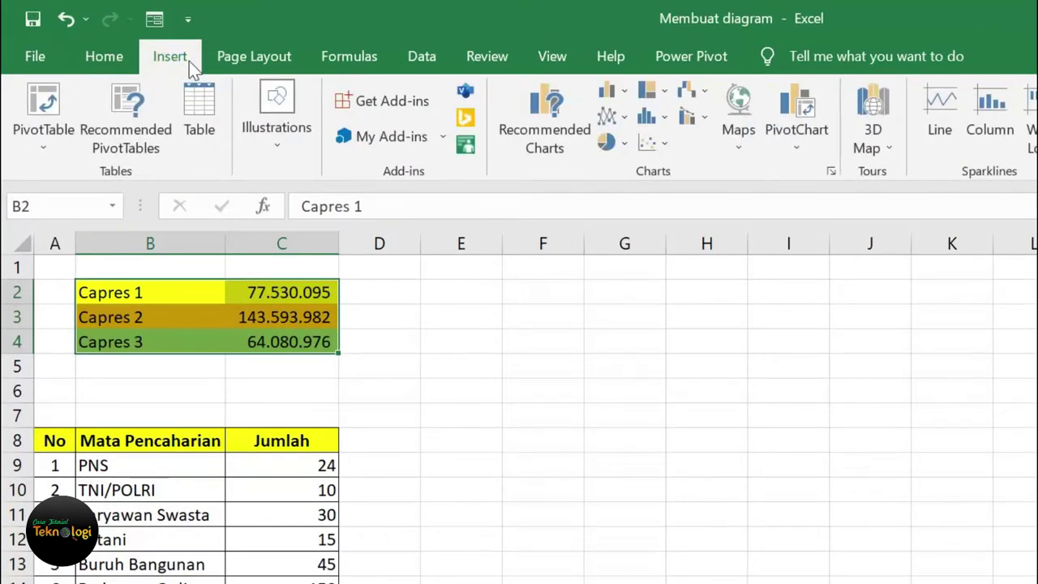
pyautogui.click(625, 143)
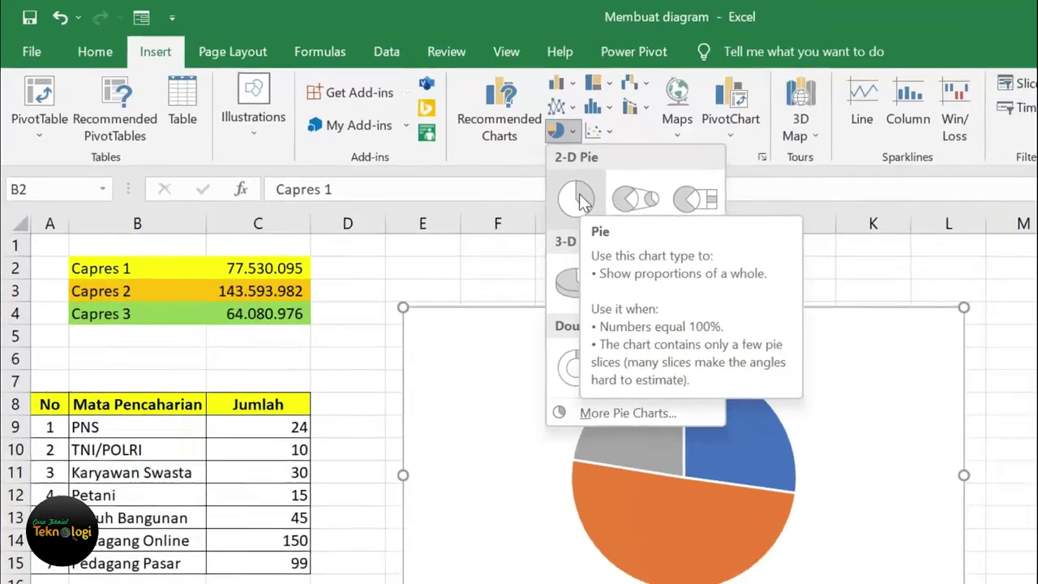
# - Insert a 2-D pie of the Capres votes and title it 'Quick Count Pemilihan Presiden'
pyautogui.click(633, 217)
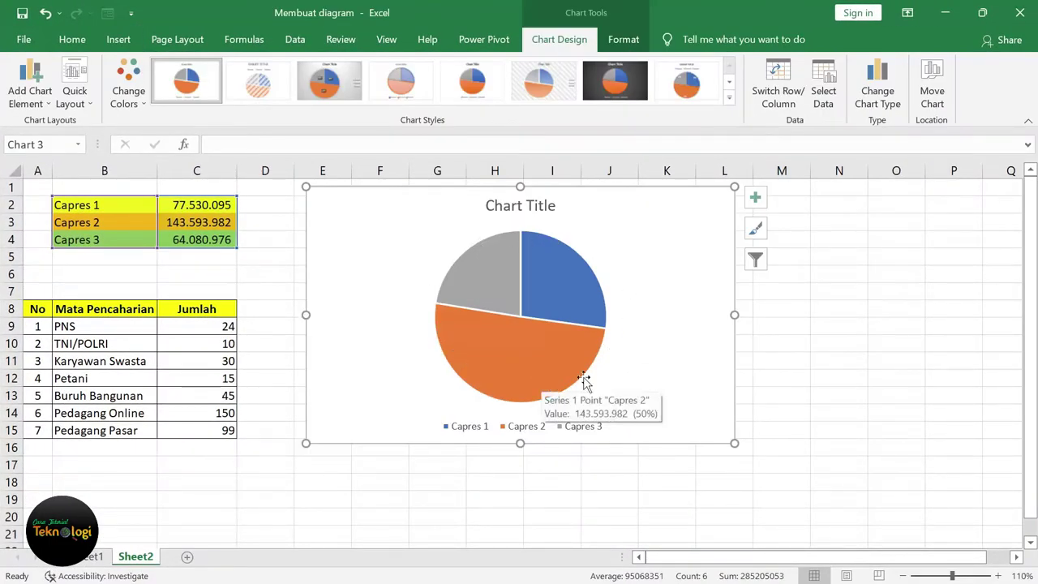
pyautogui.moveTo(568, 357)
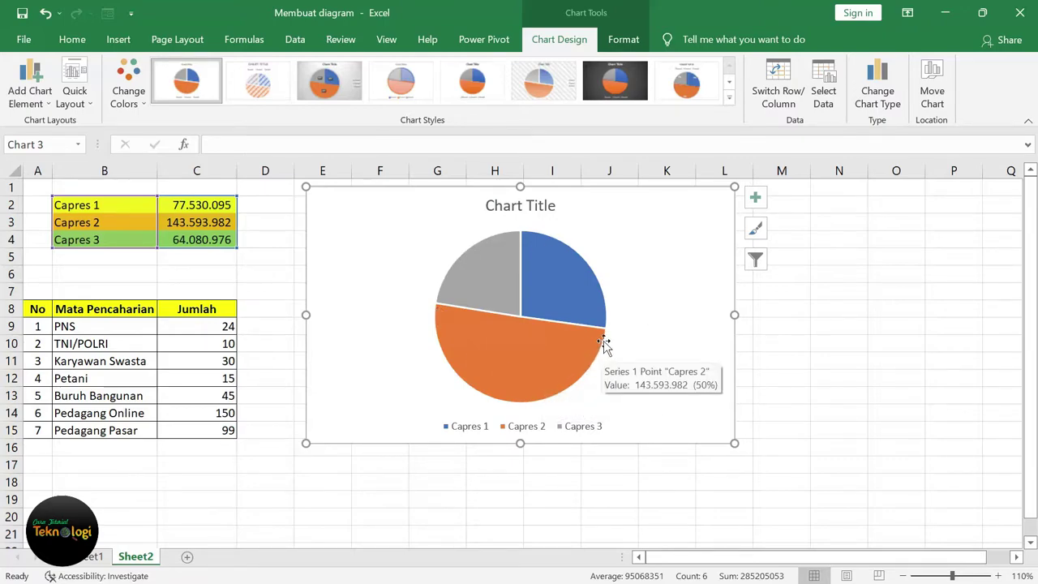
pyautogui.click(516, 205)
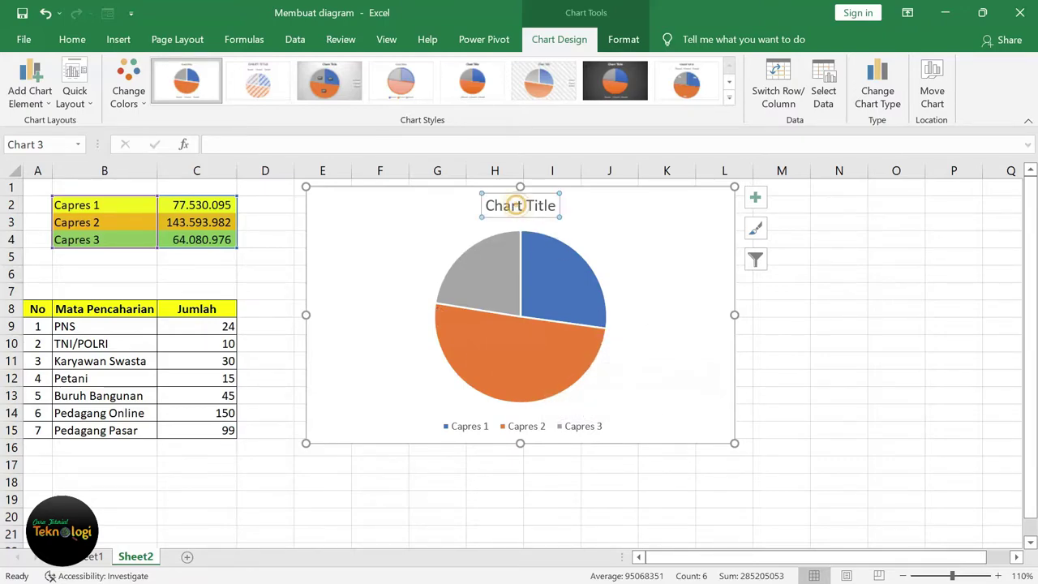
pyautogui.moveTo(485, 206); pyautogui.dragTo(560, 207)
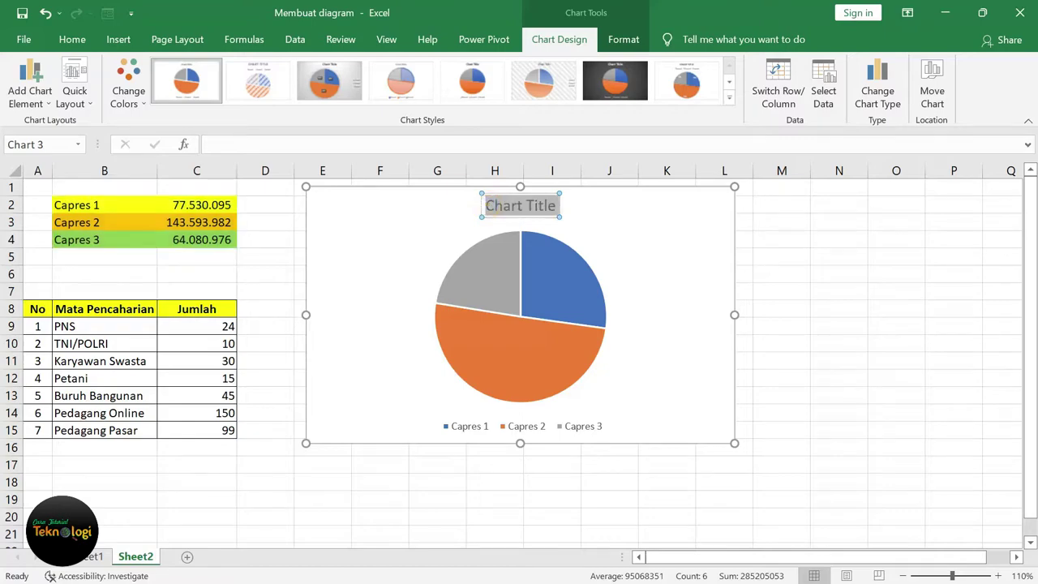
pyautogui.press('BackSpace')
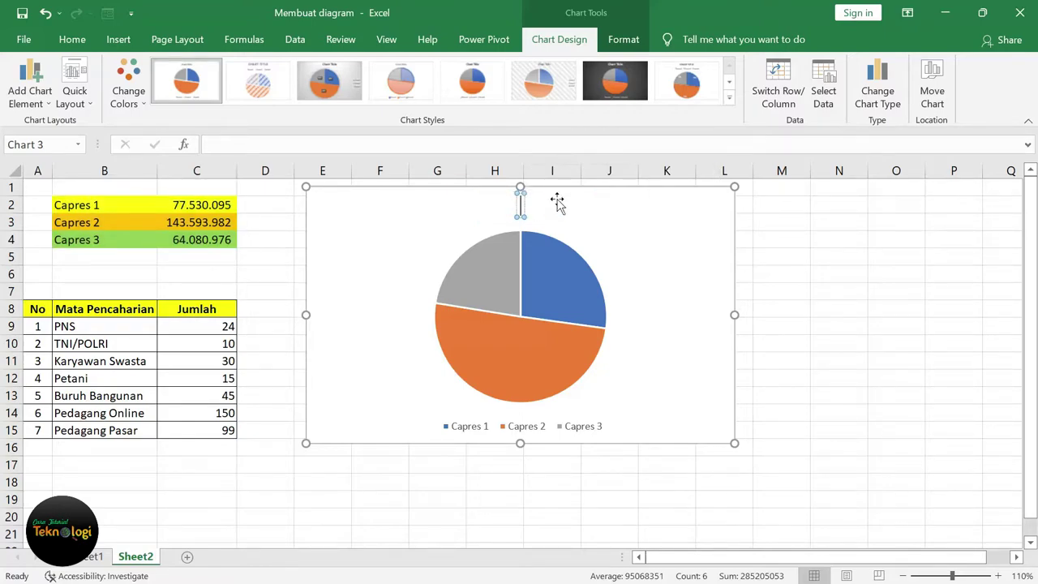
pyautogui.write('Quic')
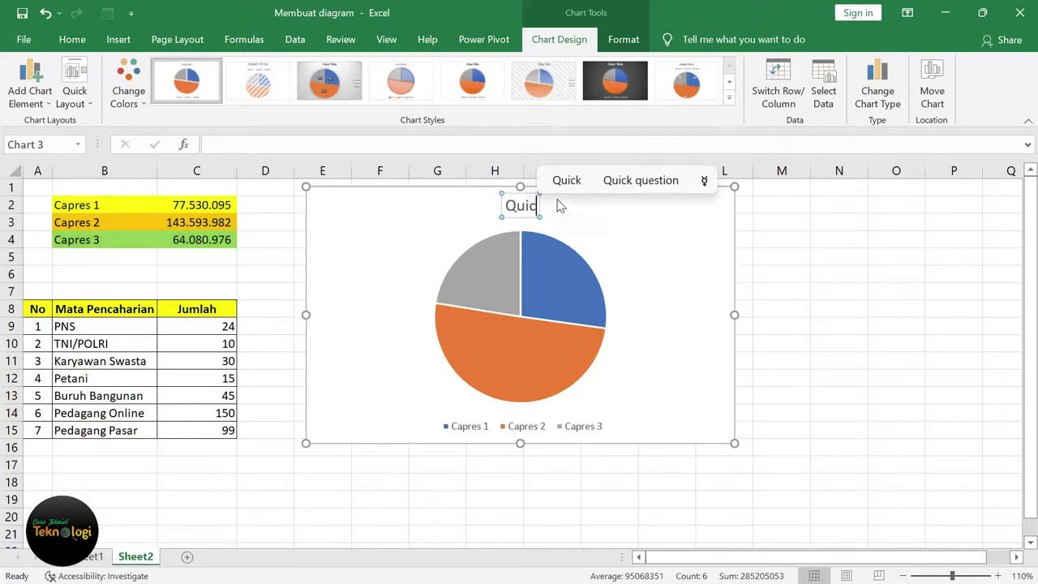
pyautogui.write('k Coun')
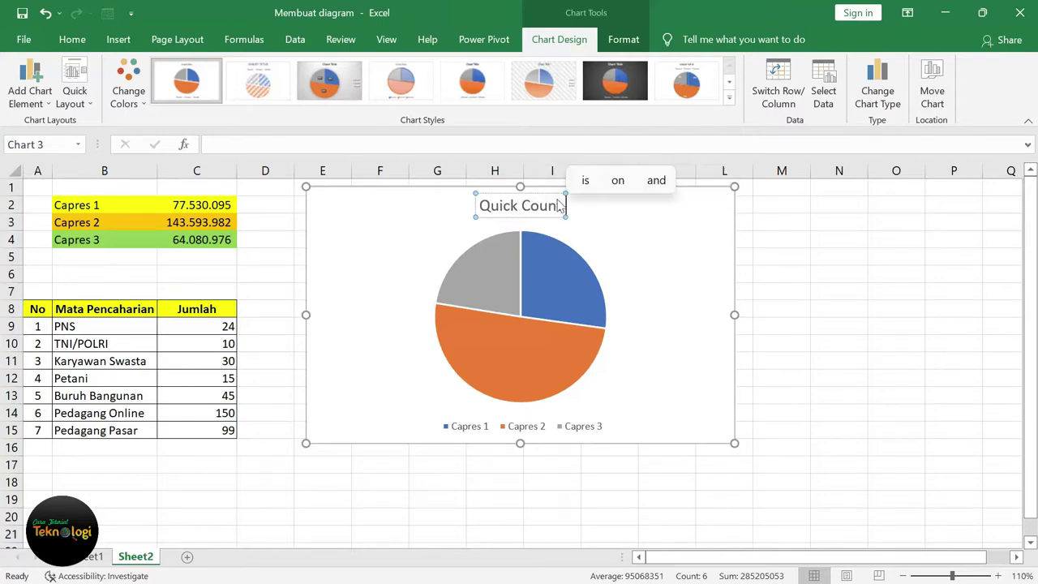
pyautogui.write('t Pemilihan P')
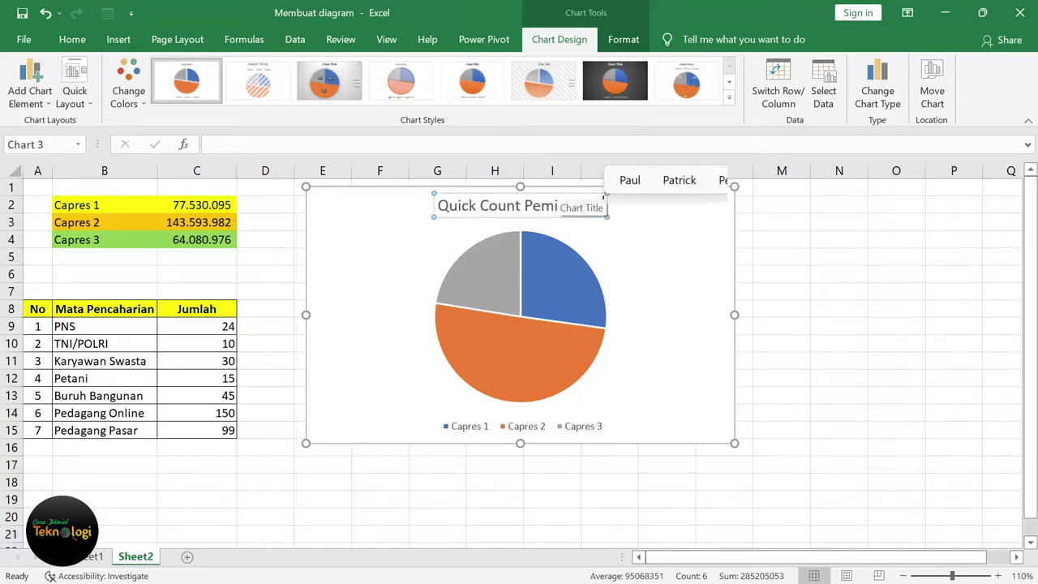
pyautogui.write('residen')
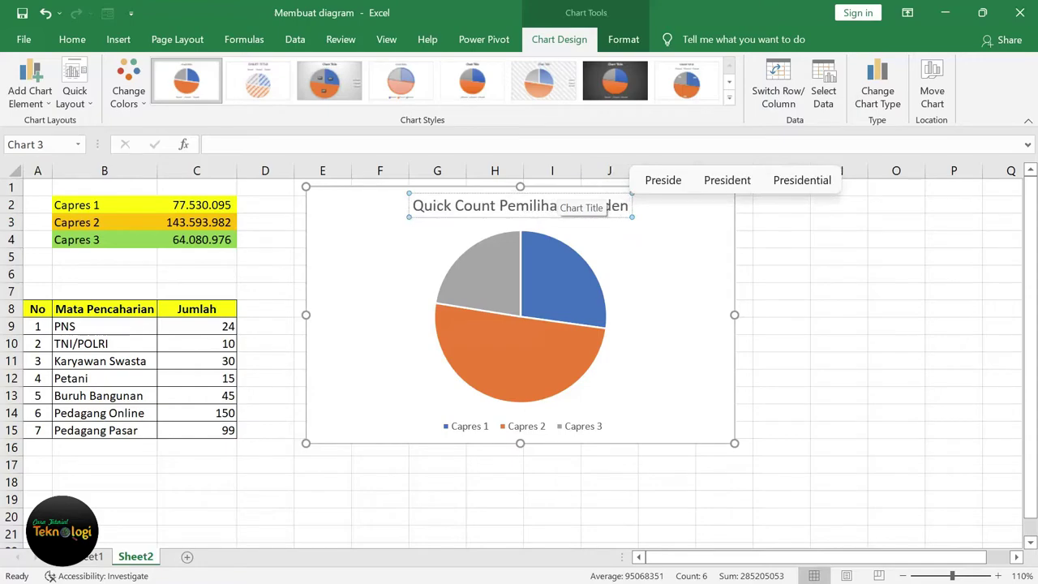
pyautogui.click(898, 270)
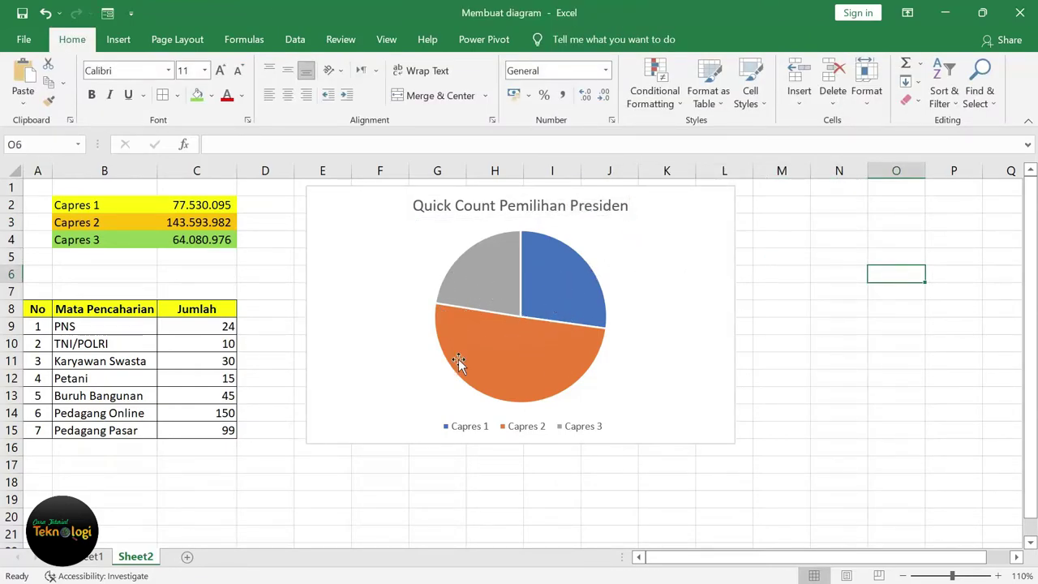
# - Add data labels showing each Capres vote total on its pie slice
pyautogui.rightClick(497, 302)
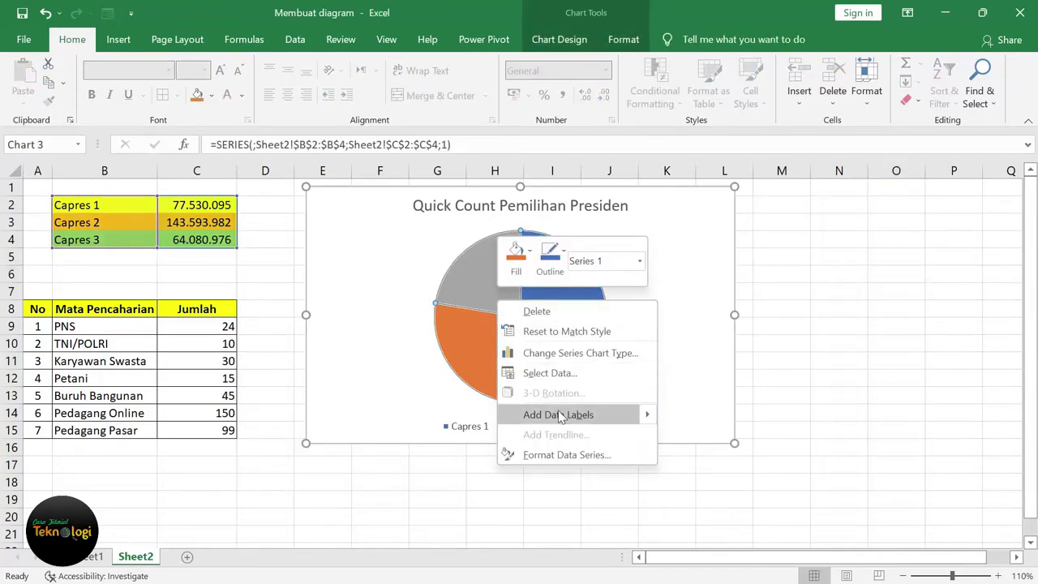
pyautogui.click(618, 414)
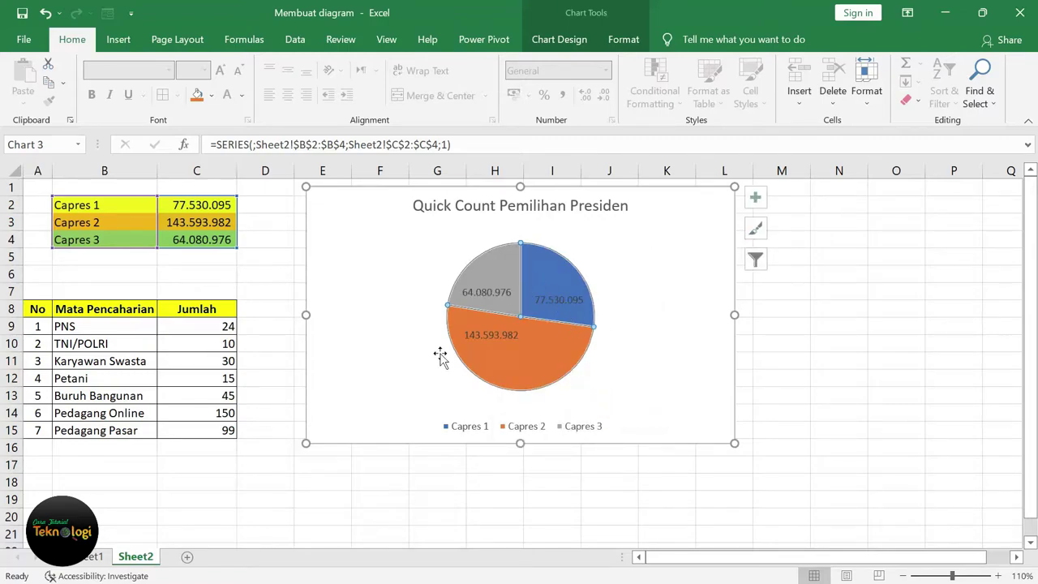
pyautogui.click(213, 202)
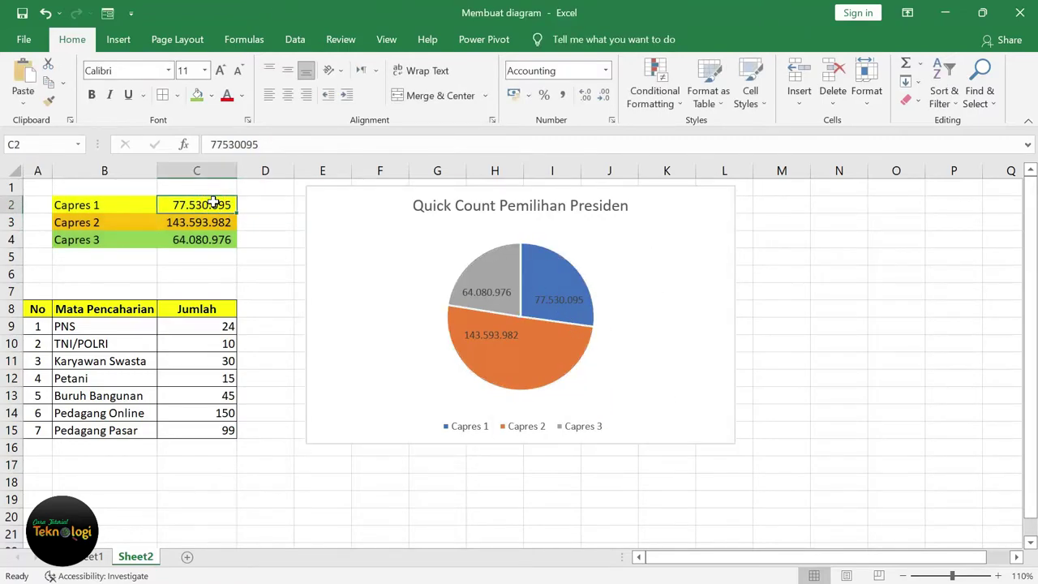
pyautogui.click(549, 349)
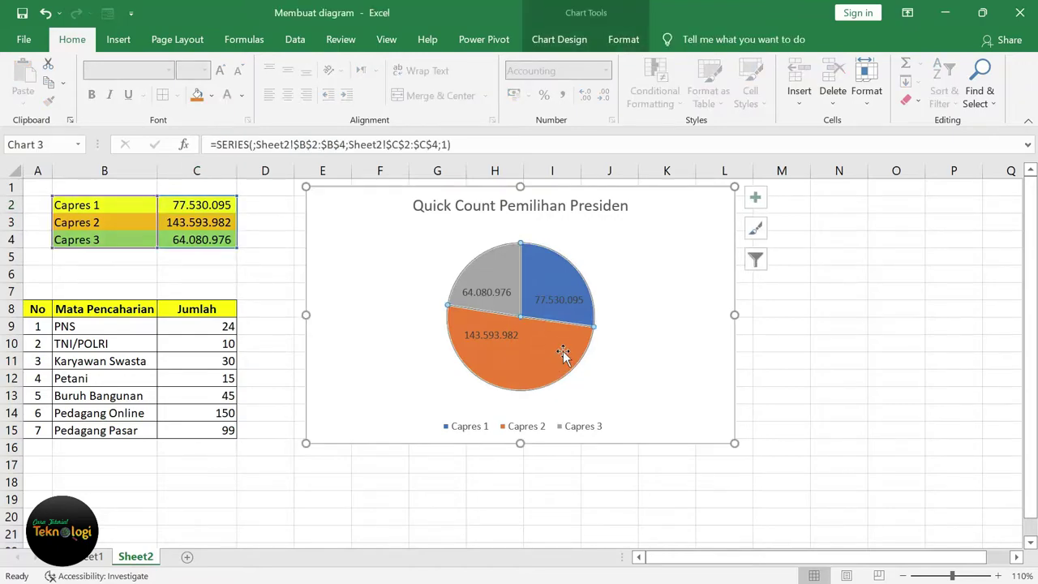
# - Bring up the Format Data Labels settings for the Capres pie's labels
pyautogui.rightClick(563, 354)
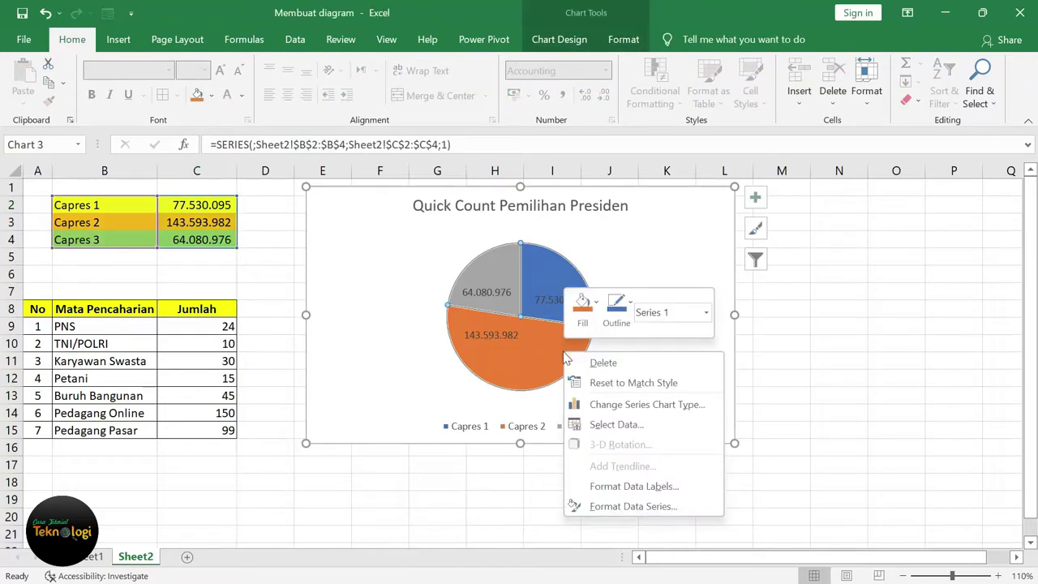
pyautogui.click(662, 487)
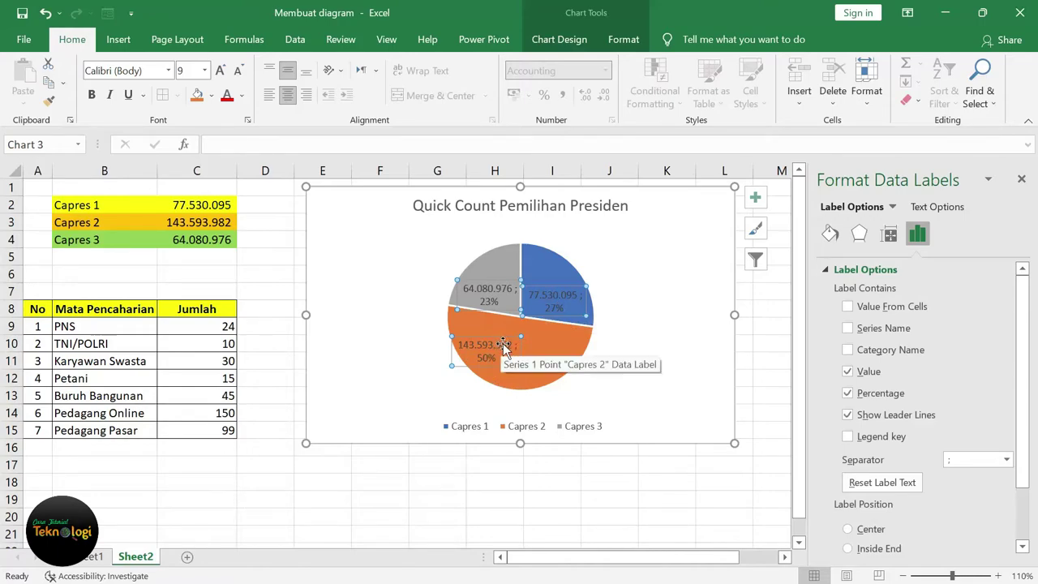
# - Make the labels show Capres name, vote total and percentage, with Series Name left off
pyautogui.click(848, 372)
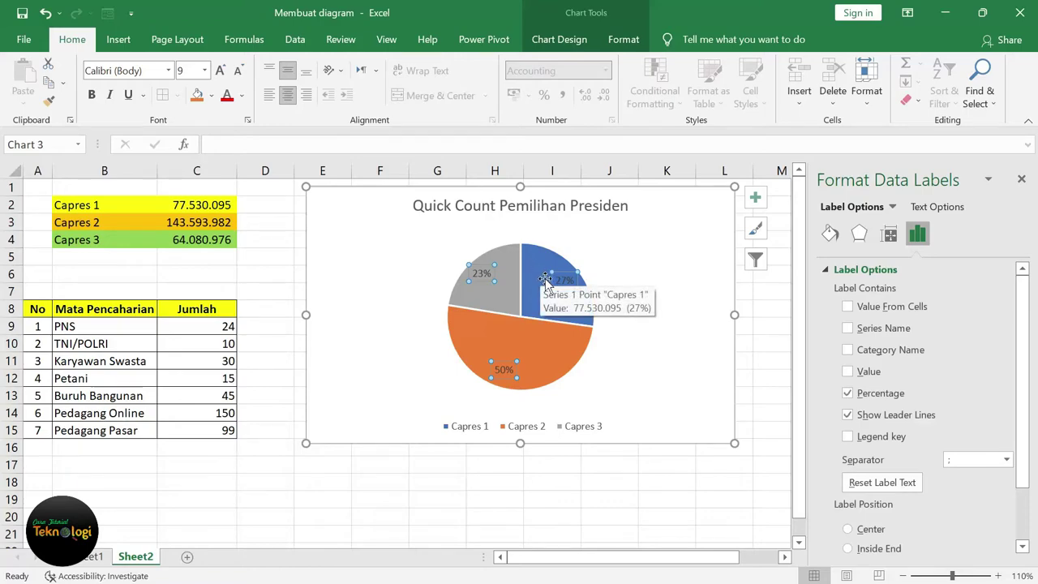
pyautogui.click(848, 329)
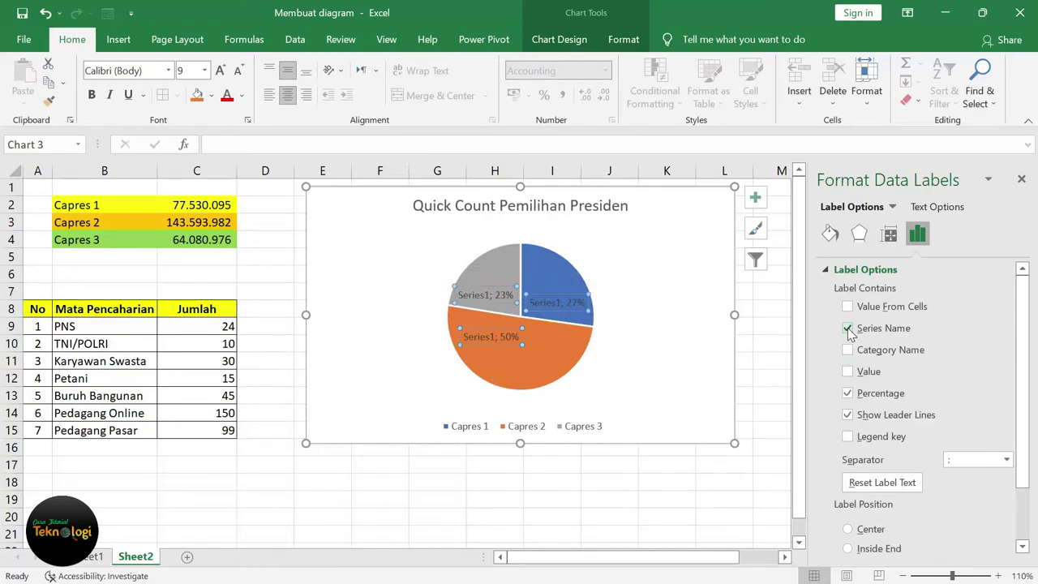
pyautogui.click(848, 328)
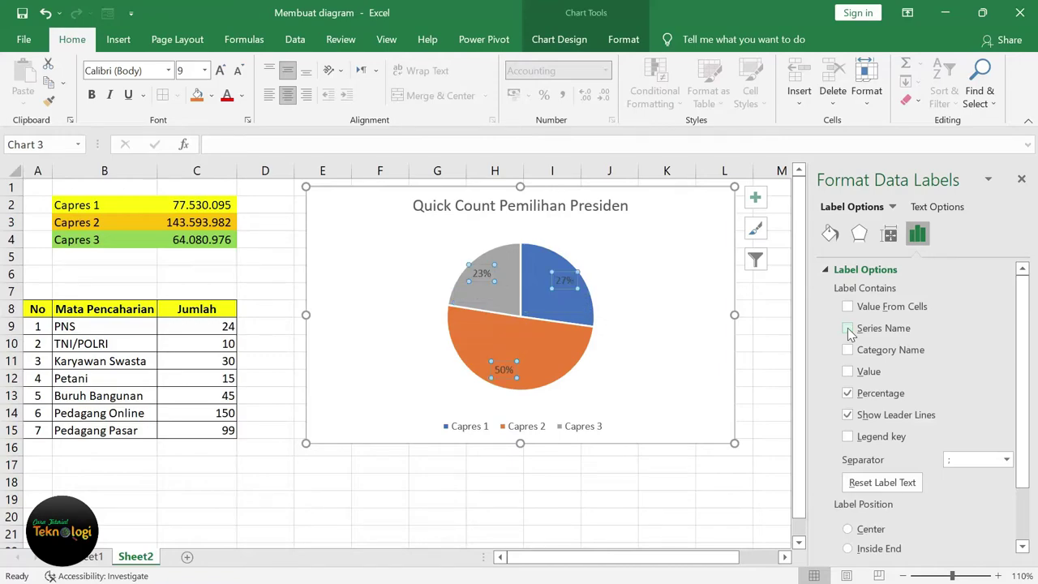
pyautogui.click(847, 350)
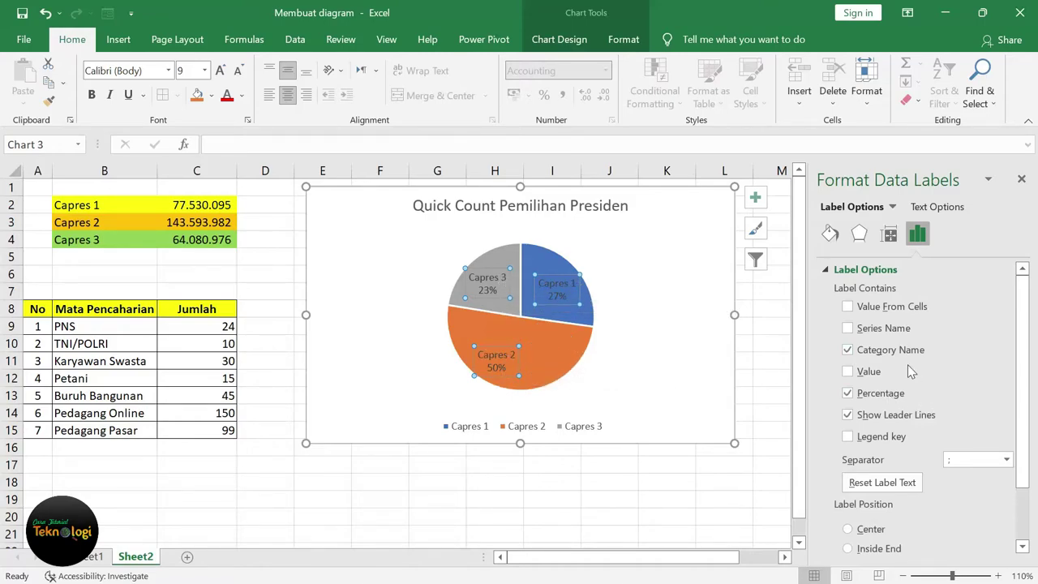
pyautogui.click(848, 372)
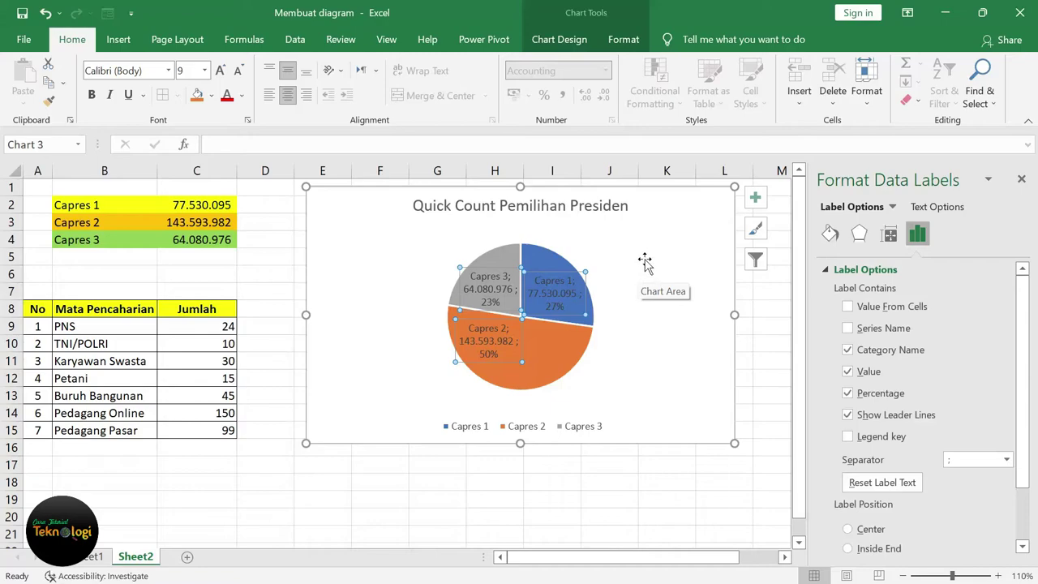
# - Set the Capres pie label position to Inside End after trying the other placements
pyautogui.moveTo(1025, 324); pyautogui.dragTo(1027, 384)
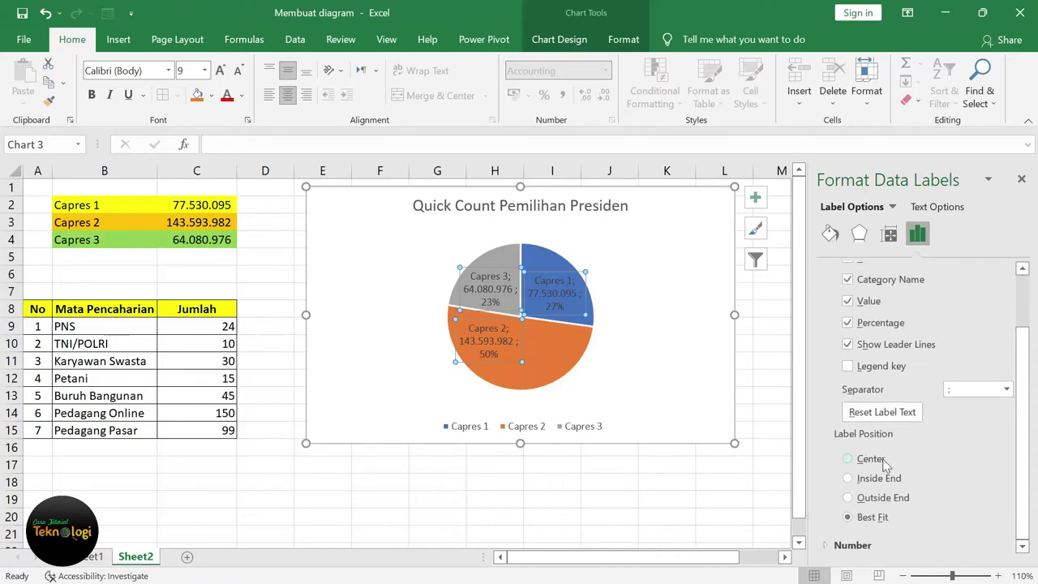
pyautogui.click(849, 459)
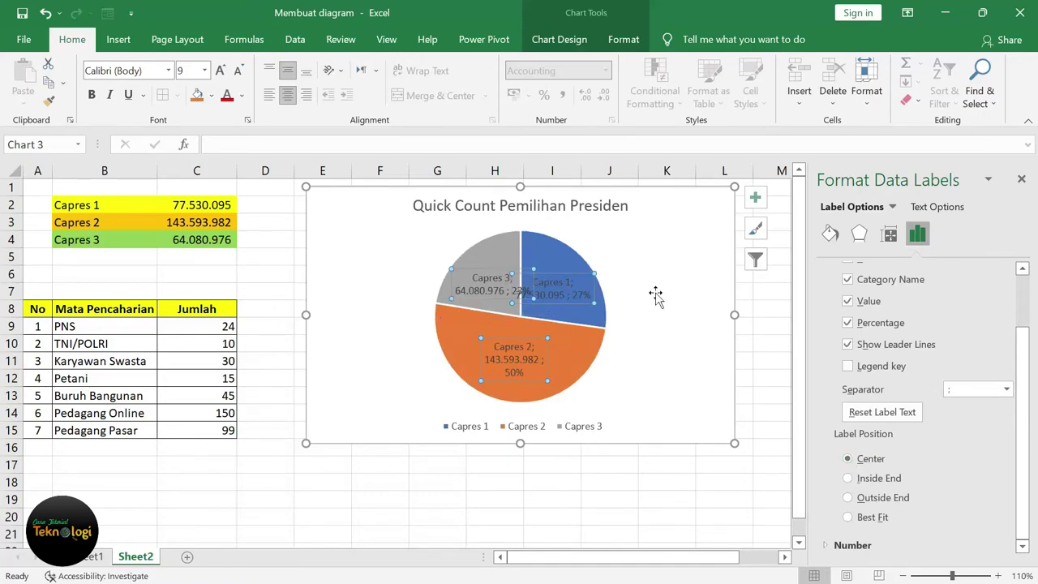
pyautogui.click(848, 479)
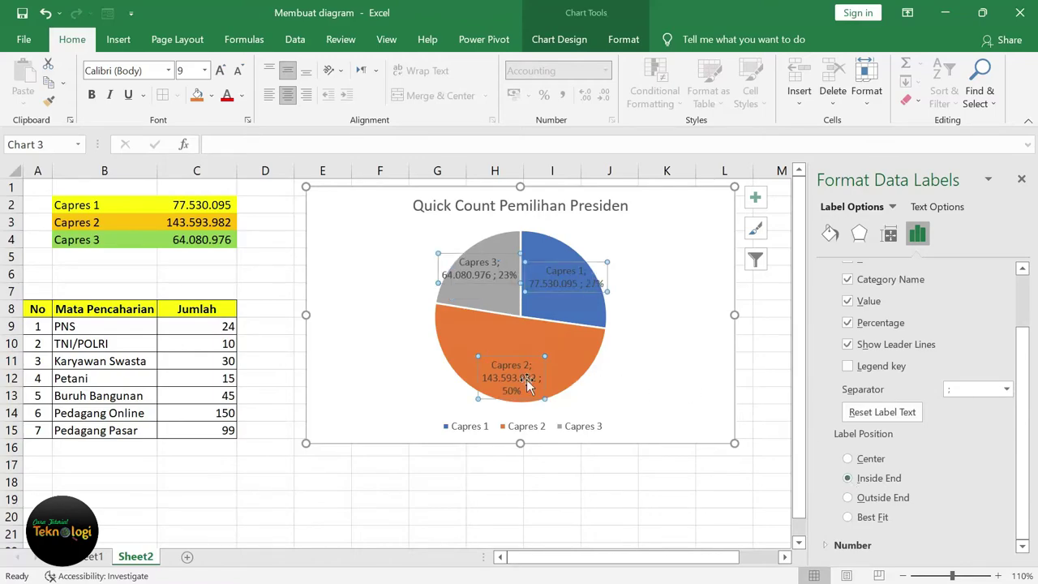
pyautogui.click(665, 294)
pyautogui.click(531, 374)
pyautogui.click(849, 498)
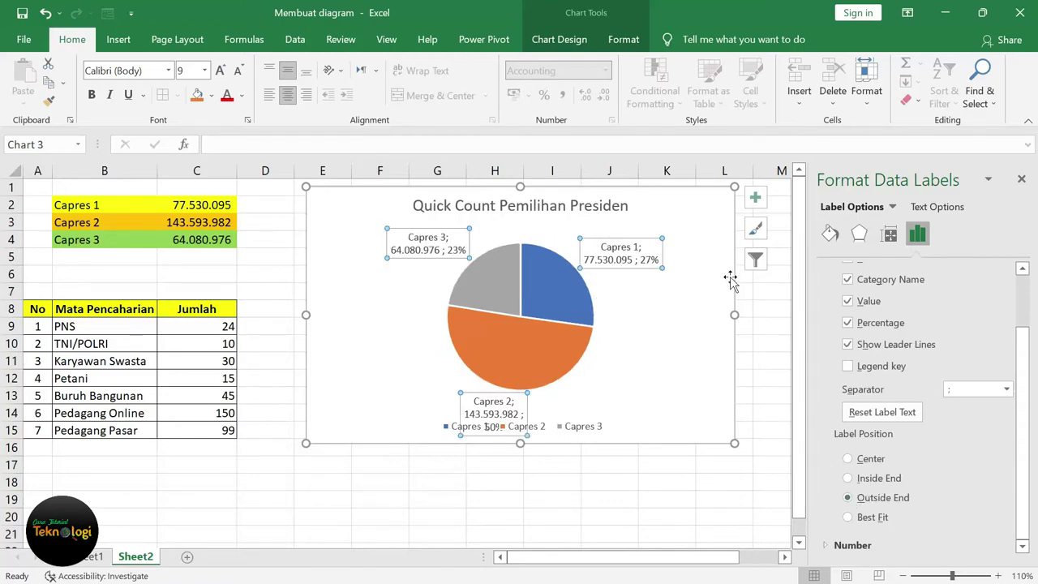
pyautogui.click(847, 519)
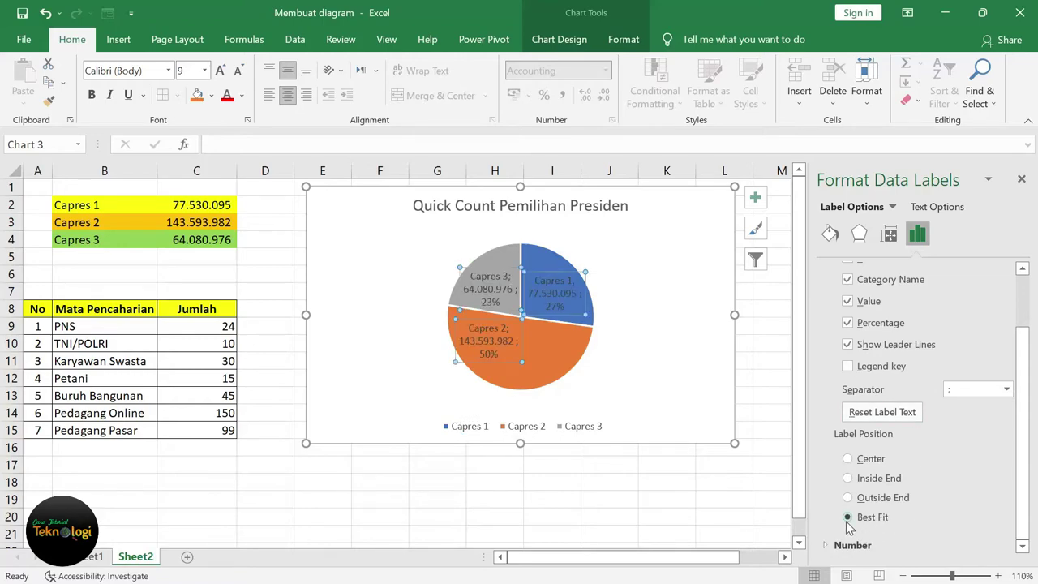
pyautogui.click(848, 478)
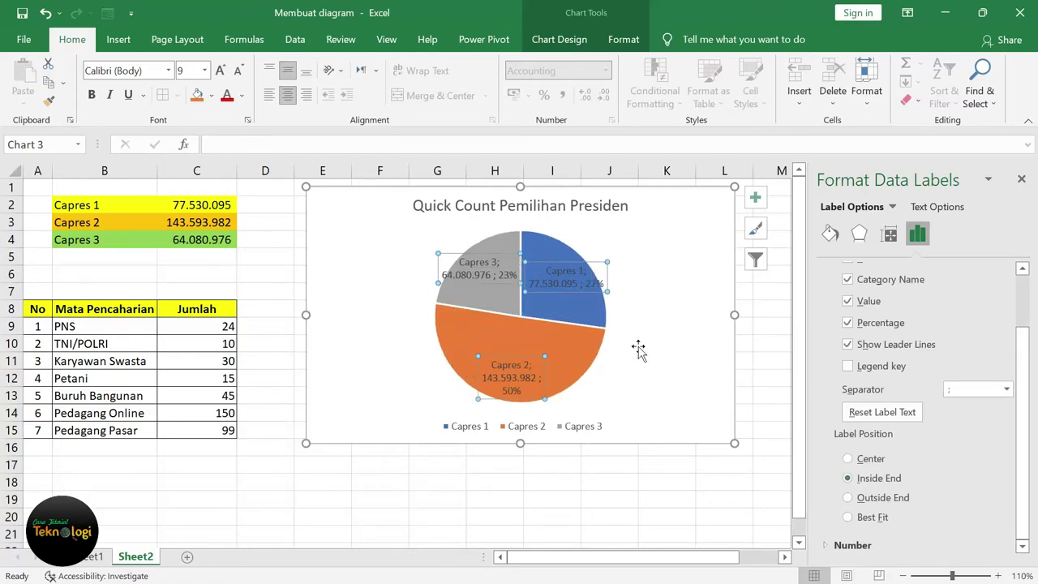
pyautogui.click(611, 485)
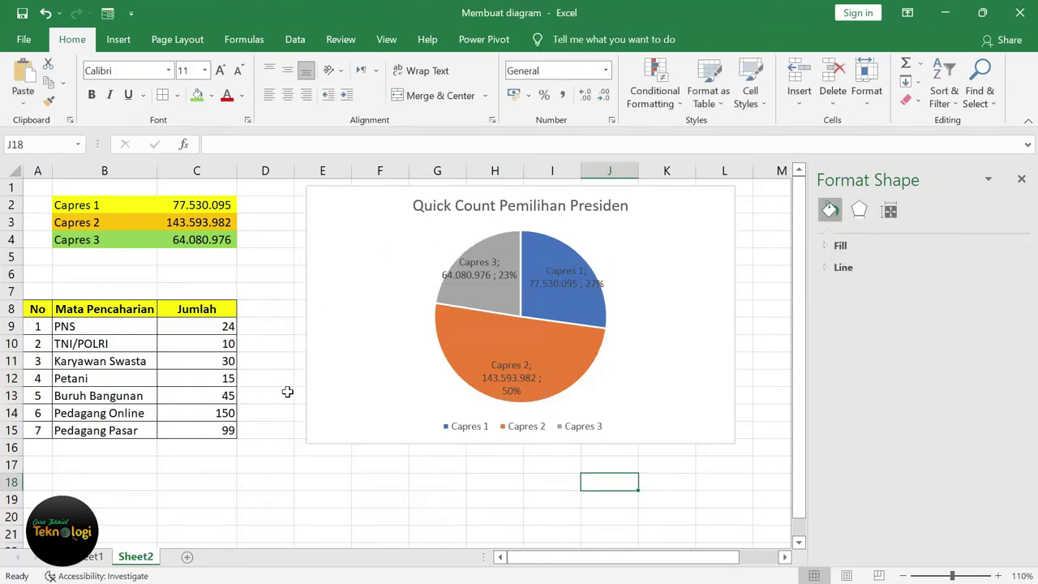
# - Move the Capres chart right and insert a 3-D pie of the B8:C15 occupation counts
pyautogui.moveTo(336, 329); pyautogui.dragTo(757, 346)
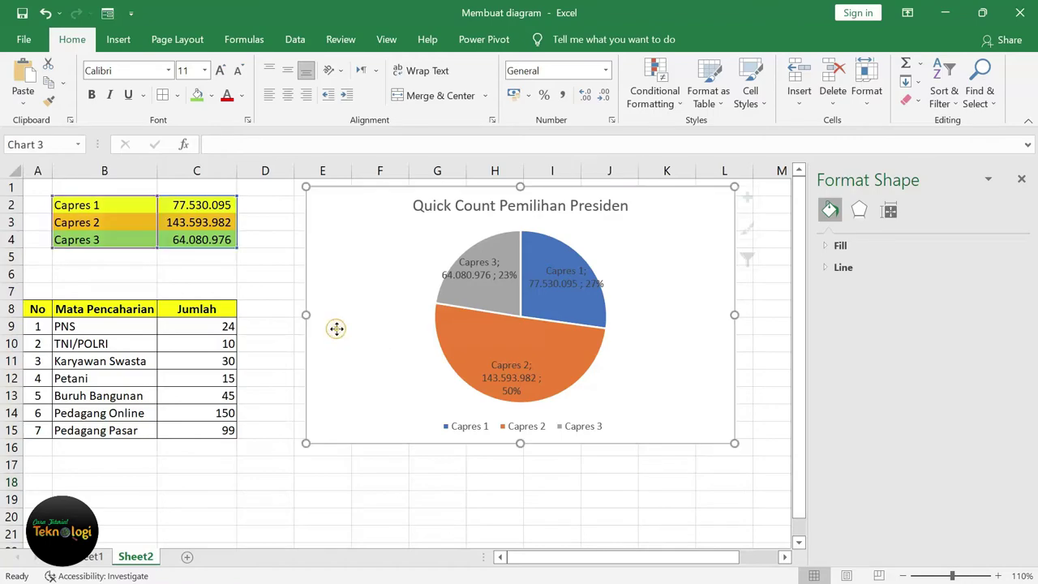
pyautogui.click(97, 314)
pyautogui.moveTo(146, 323); pyautogui.dragTo(183, 438)
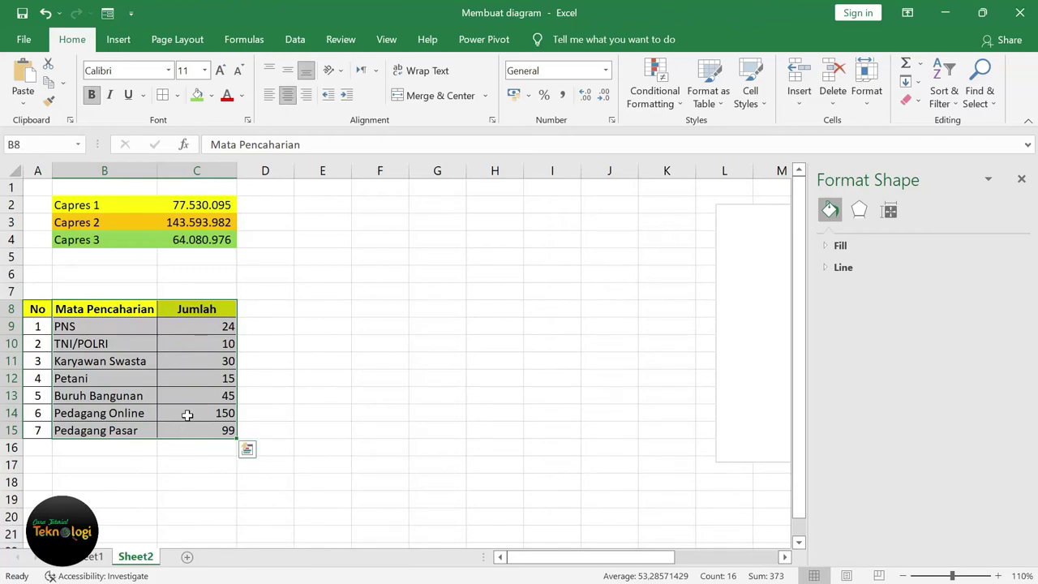
pyautogui.click(123, 42)
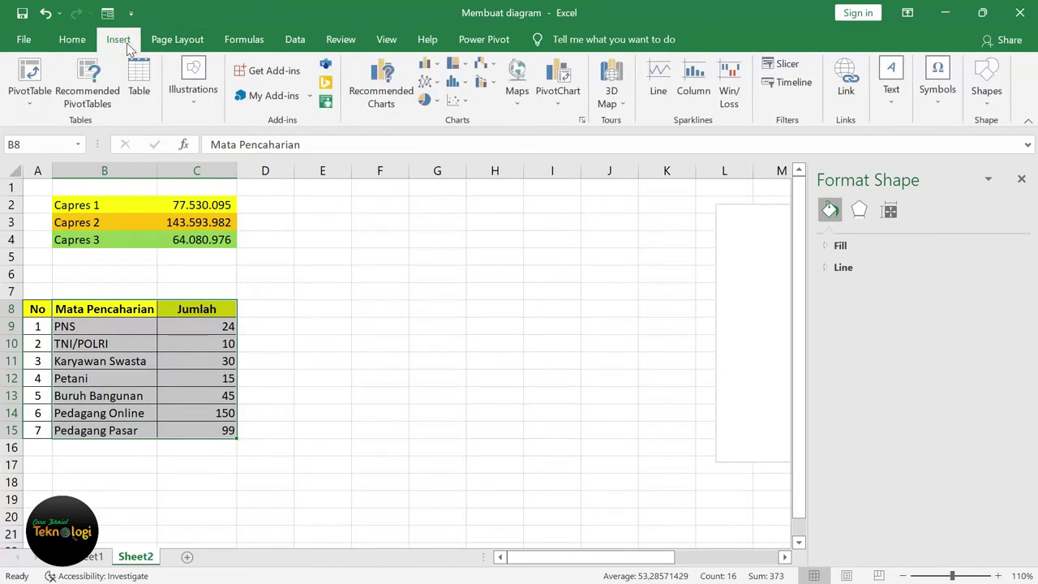
pyautogui.click(438, 103)
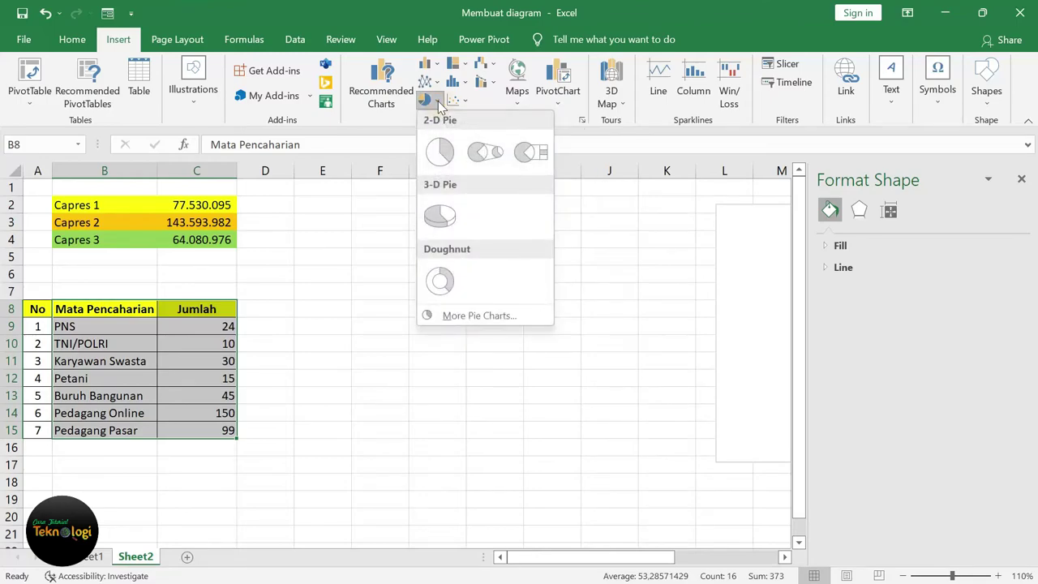
pyautogui.click(438, 218)
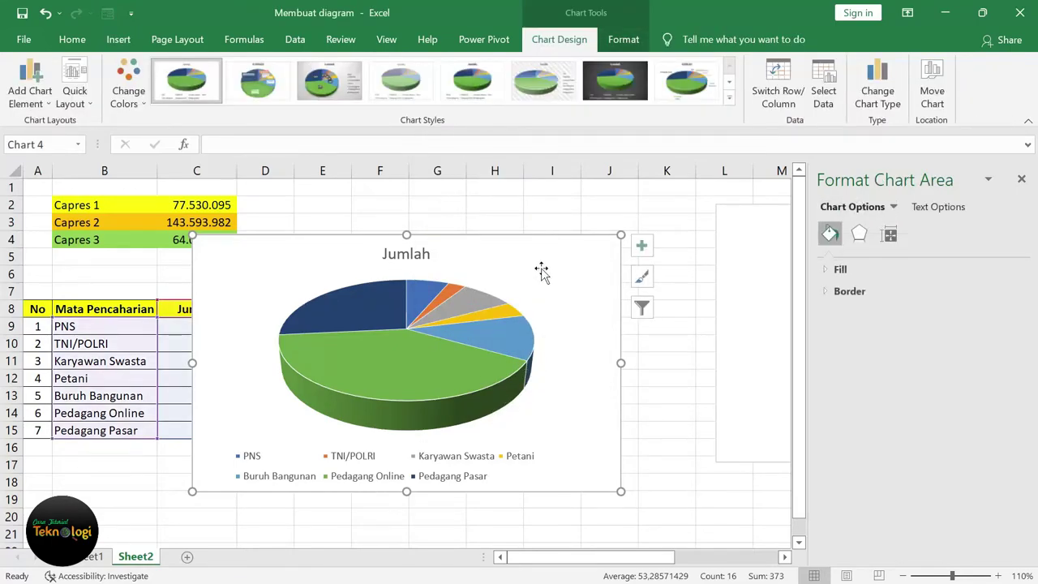
# - Place the 3-D Jumlah pie beside the occupation table and add count data labels
pyautogui.moveTo(540, 270); pyautogui.dragTo(608, 247)
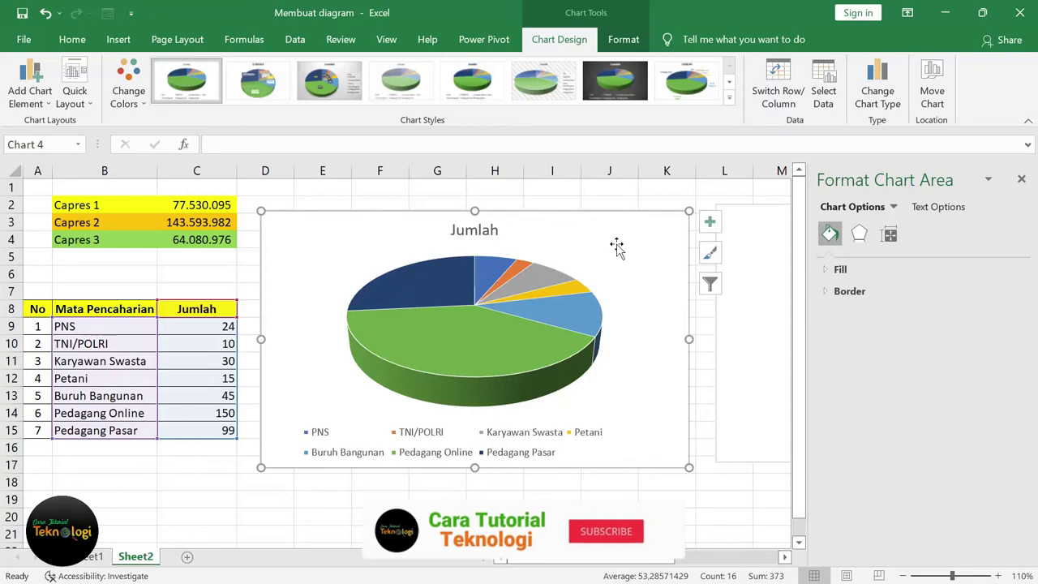
pyautogui.rightClick(474, 309)
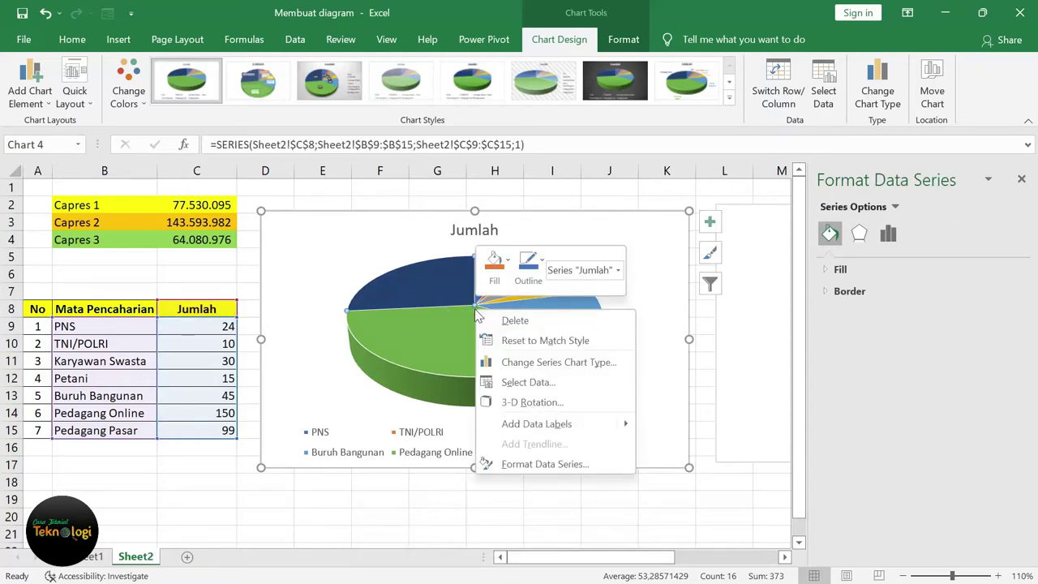
pyautogui.click(556, 425)
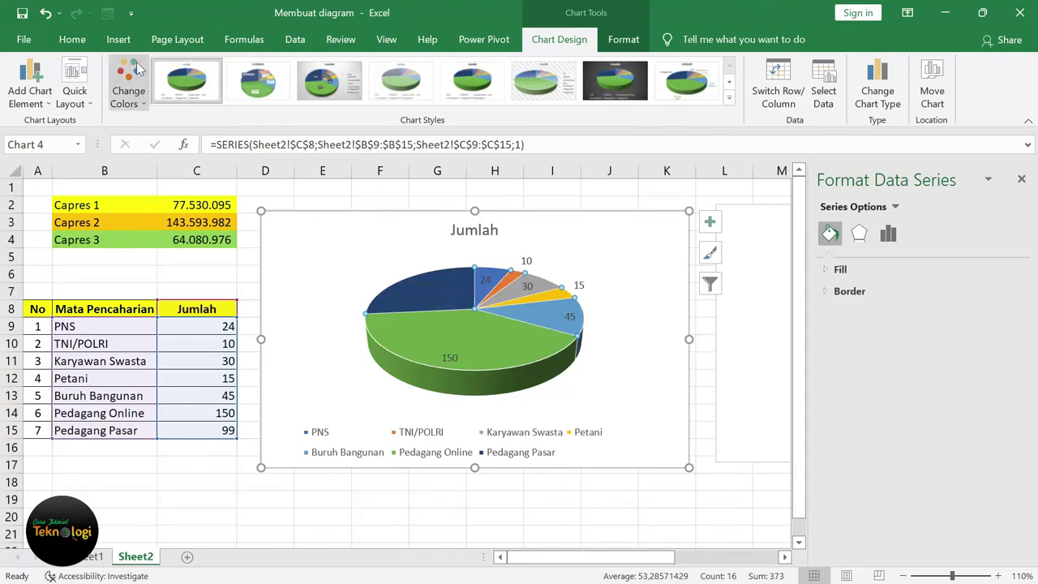
# - Apply Colorful Palette 3 to the 3-D Jumlah pie's slices
pyautogui.click(142, 101)
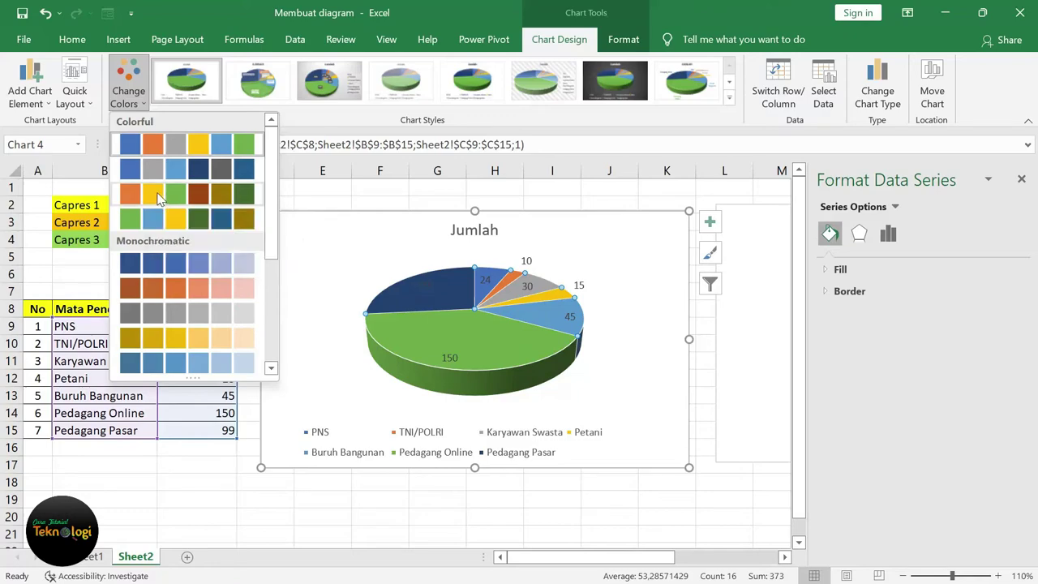
pyautogui.click(157, 192)
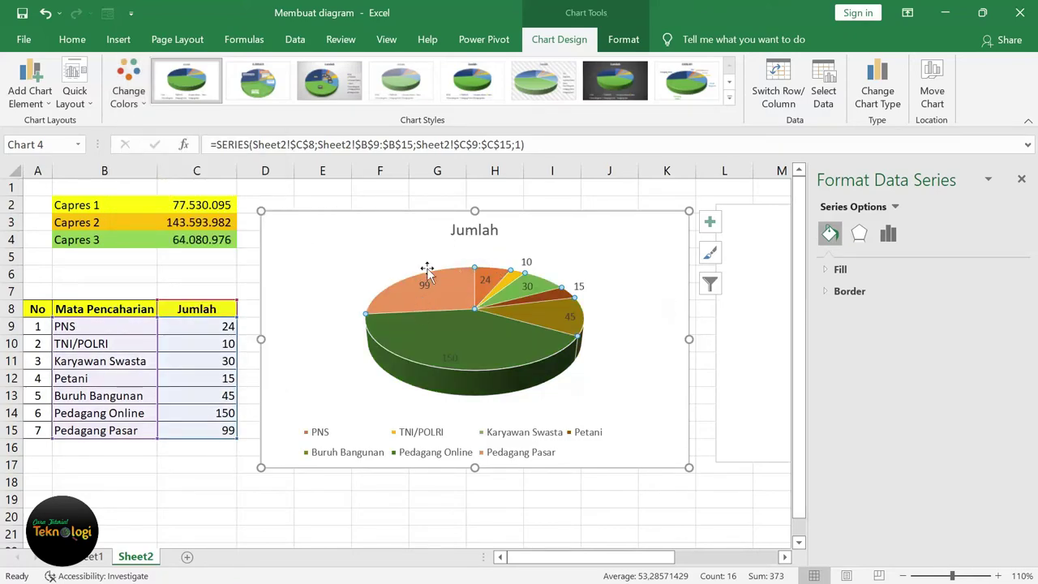
# - Apply the light shadowed WordArt style to the 3-D pie's count labels
pyautogui.click(451, 341)
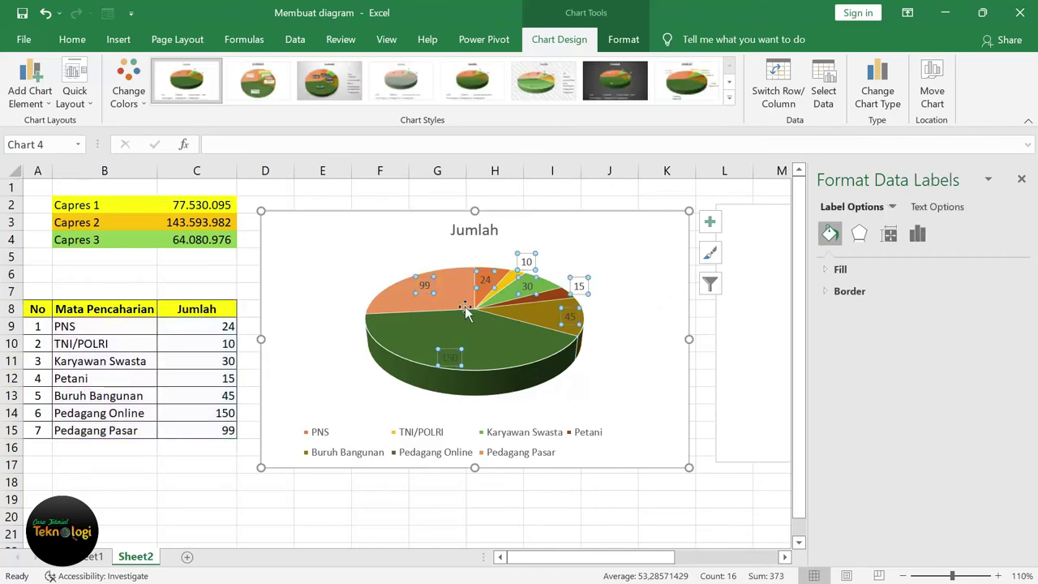
pyautogui.click(633, 40)
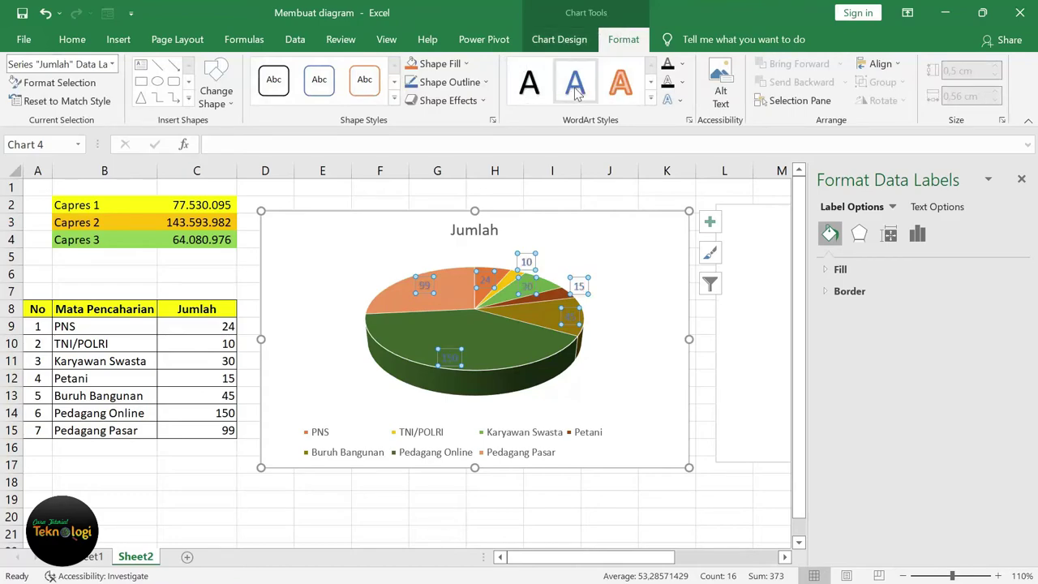
pyautogui.click(650, 98)
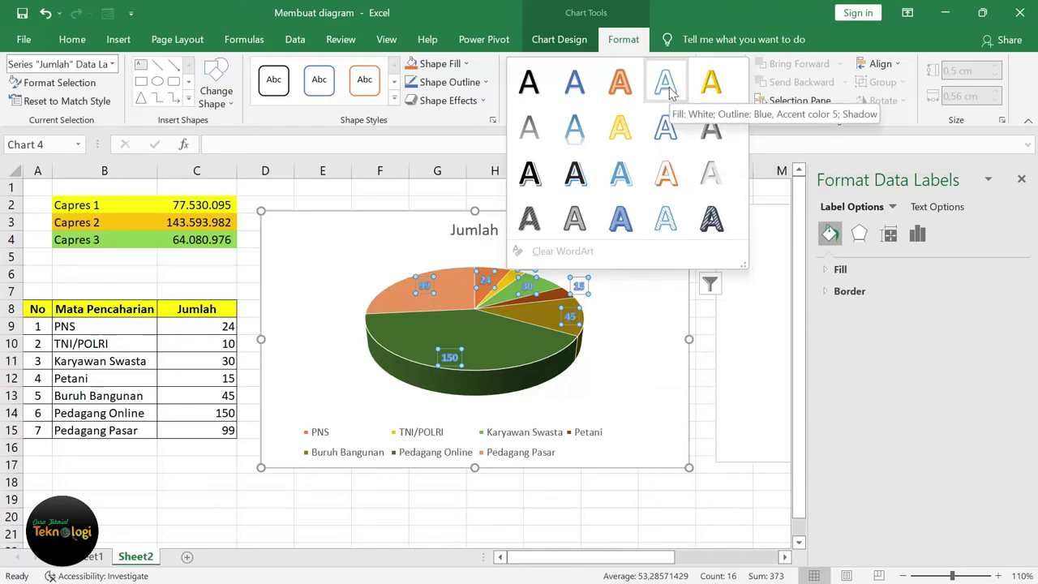
pyautogui.click(711, 172)
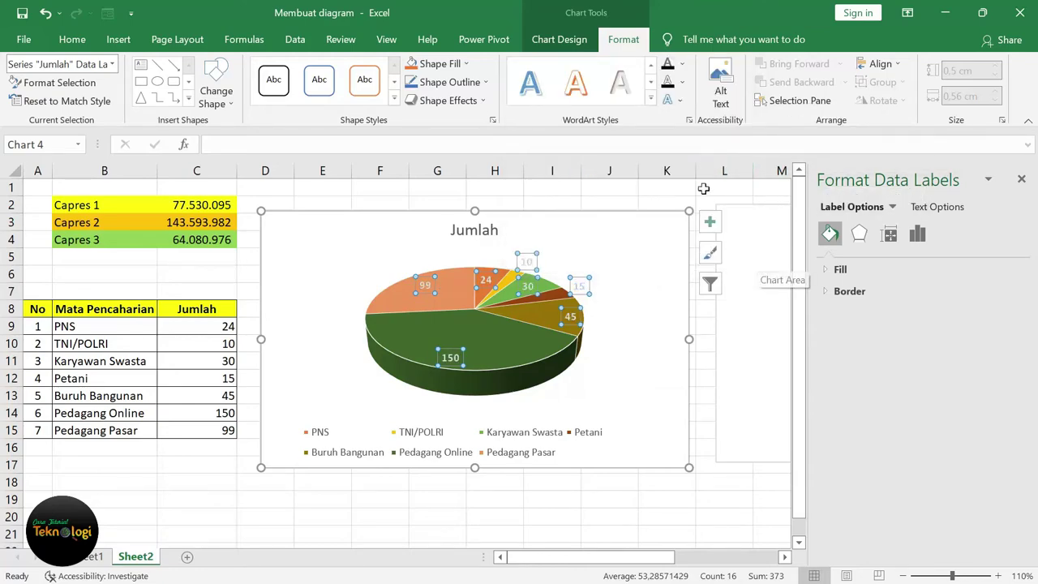
pyautogui.click(692, 187)
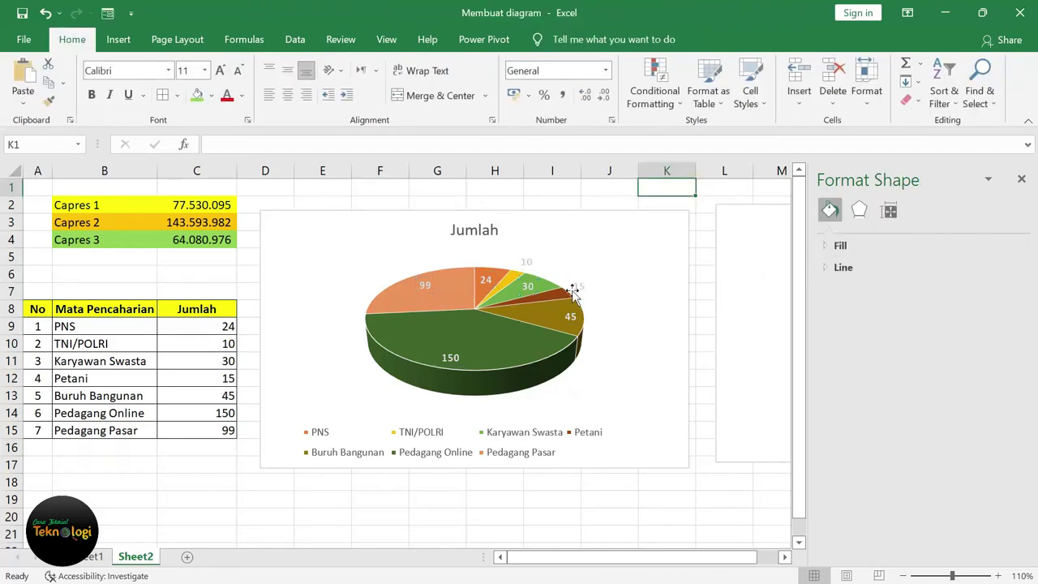
# - Switch the 3-D Jumlah pie's data labels from counts to slice percentages like 40%, 27%, 12%
pyautogui.click(452, 360)
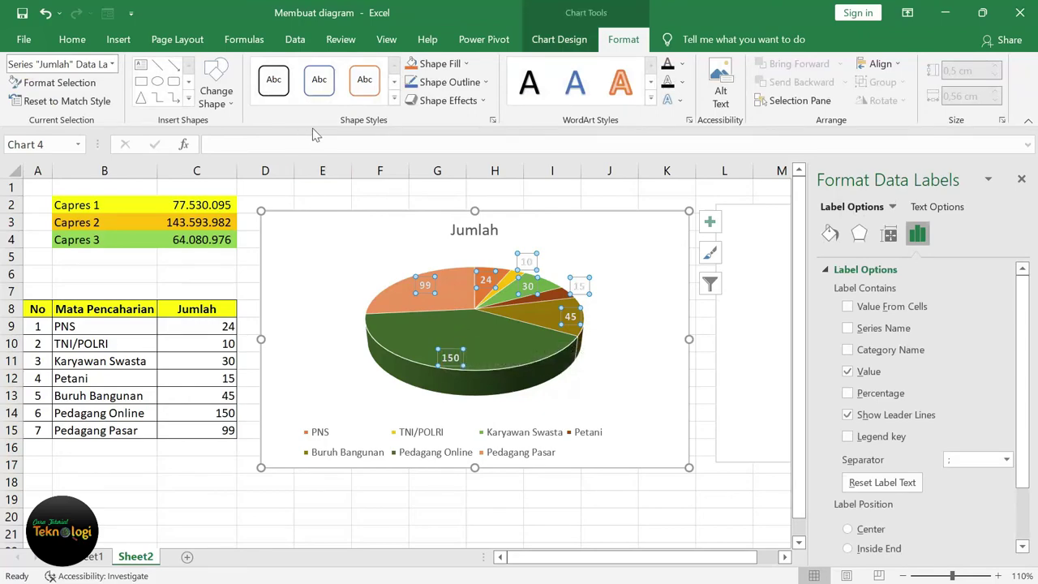
pyautogui.click(344, 189)
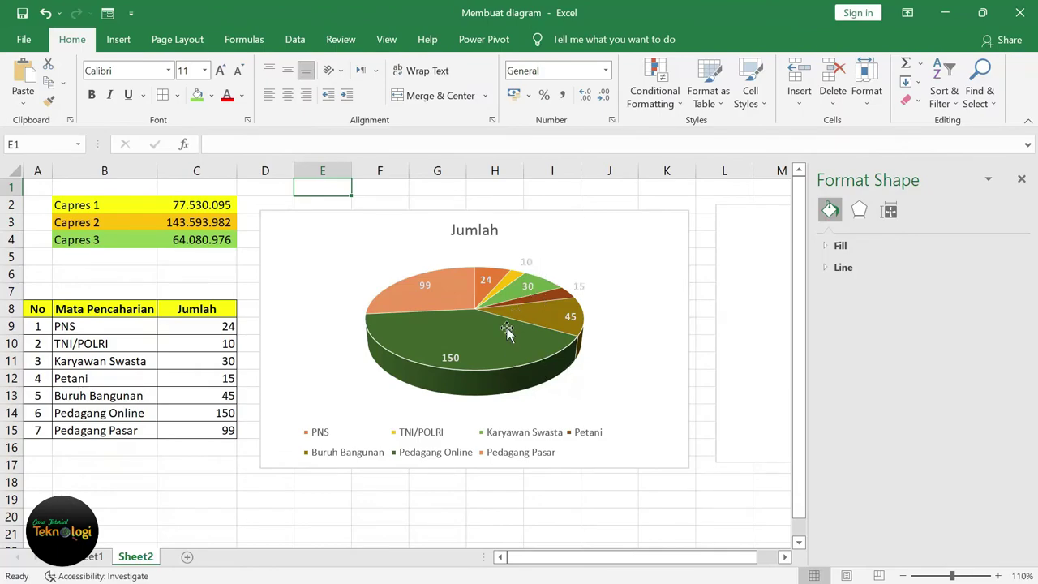
pyautogui.click(487, 344)
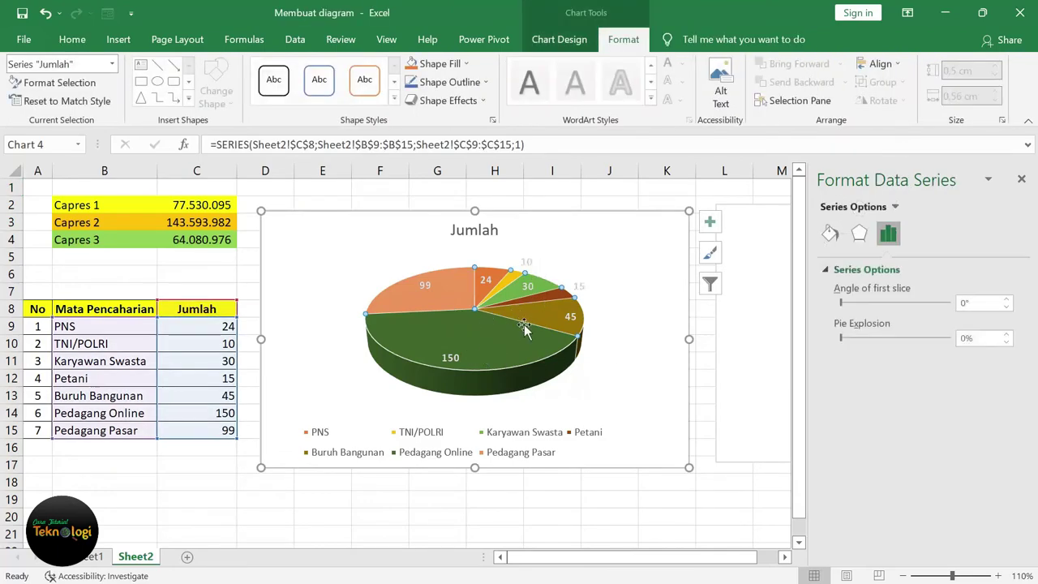
pyautogui.rightClick(487, 343)
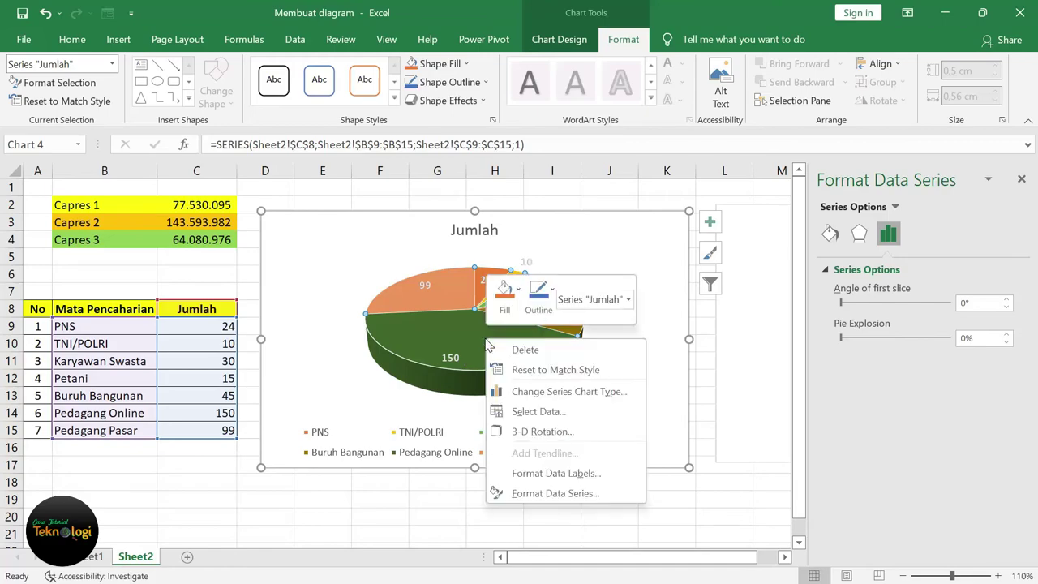
pyautogui.click(573, 474)
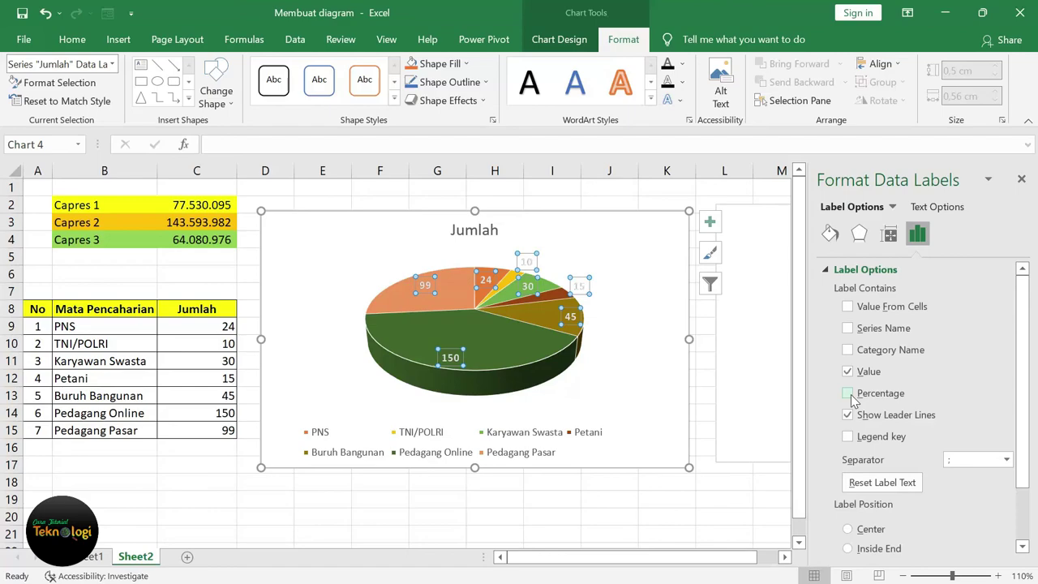
pyautogui.click(848, 393)
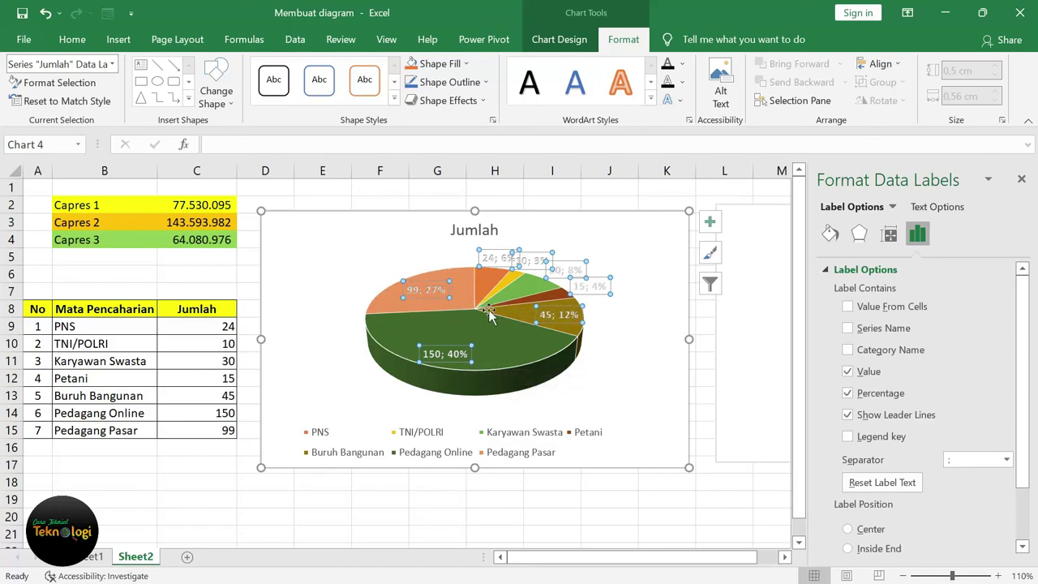
pyautogui.click(847, 373)
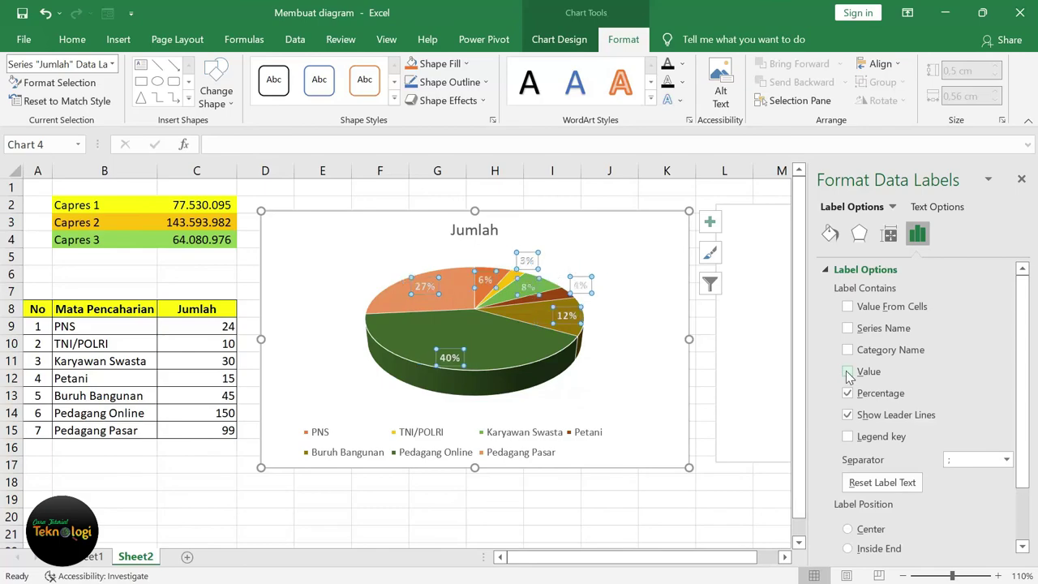
pyautogui.click(395, 195)
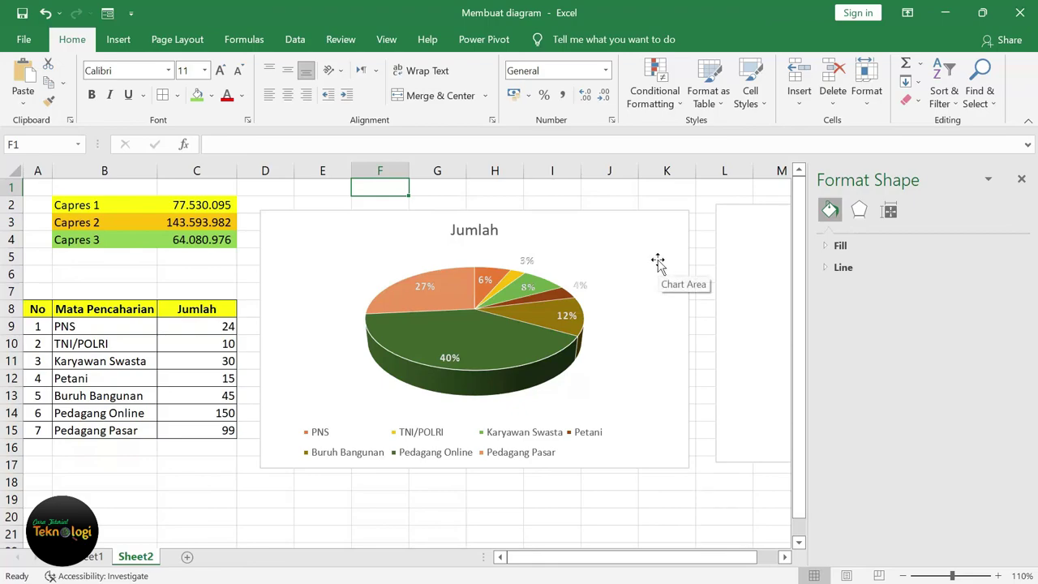